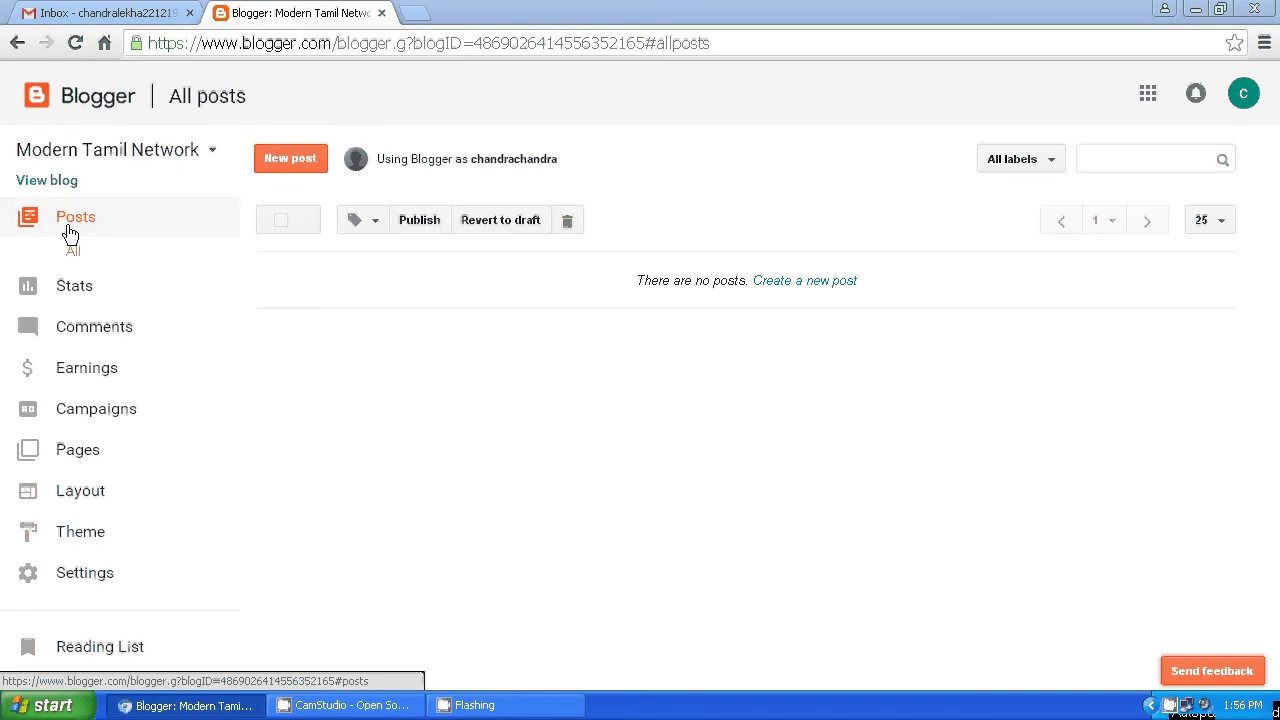
Step: Create a new post in the Modern Tamil Network blog and activate its title field
click(282, 168)
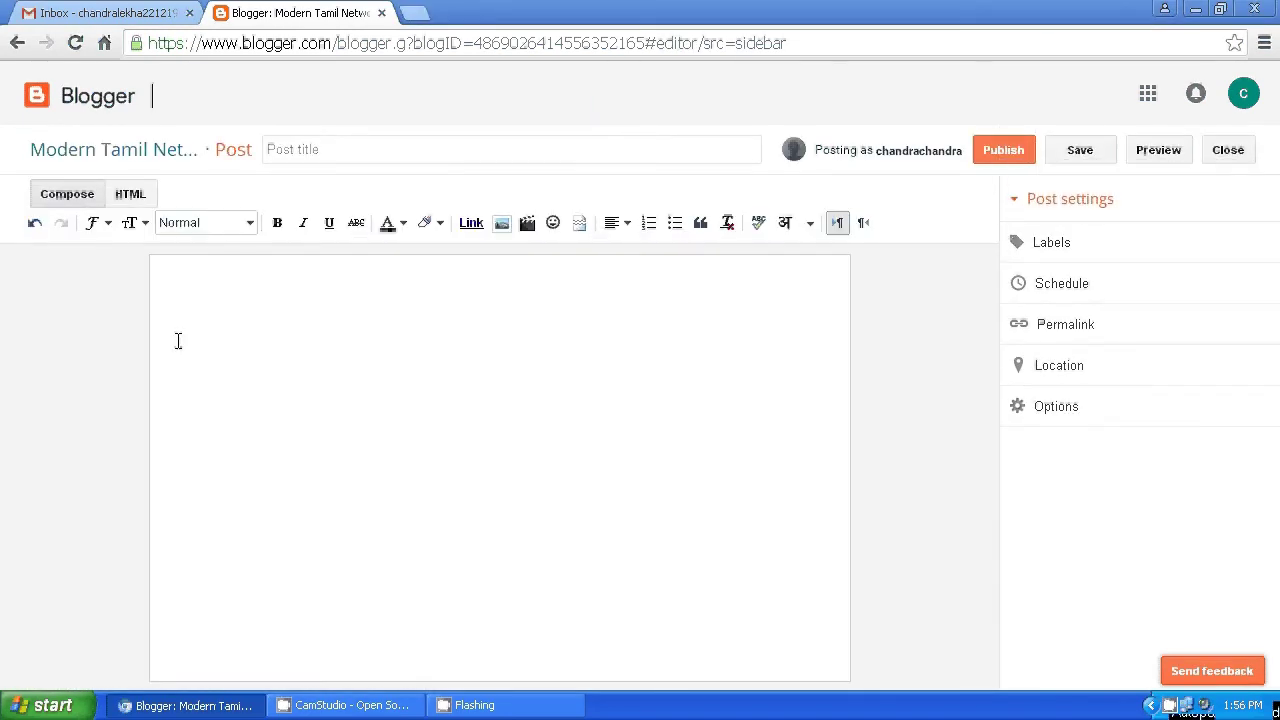
click(356, 148)
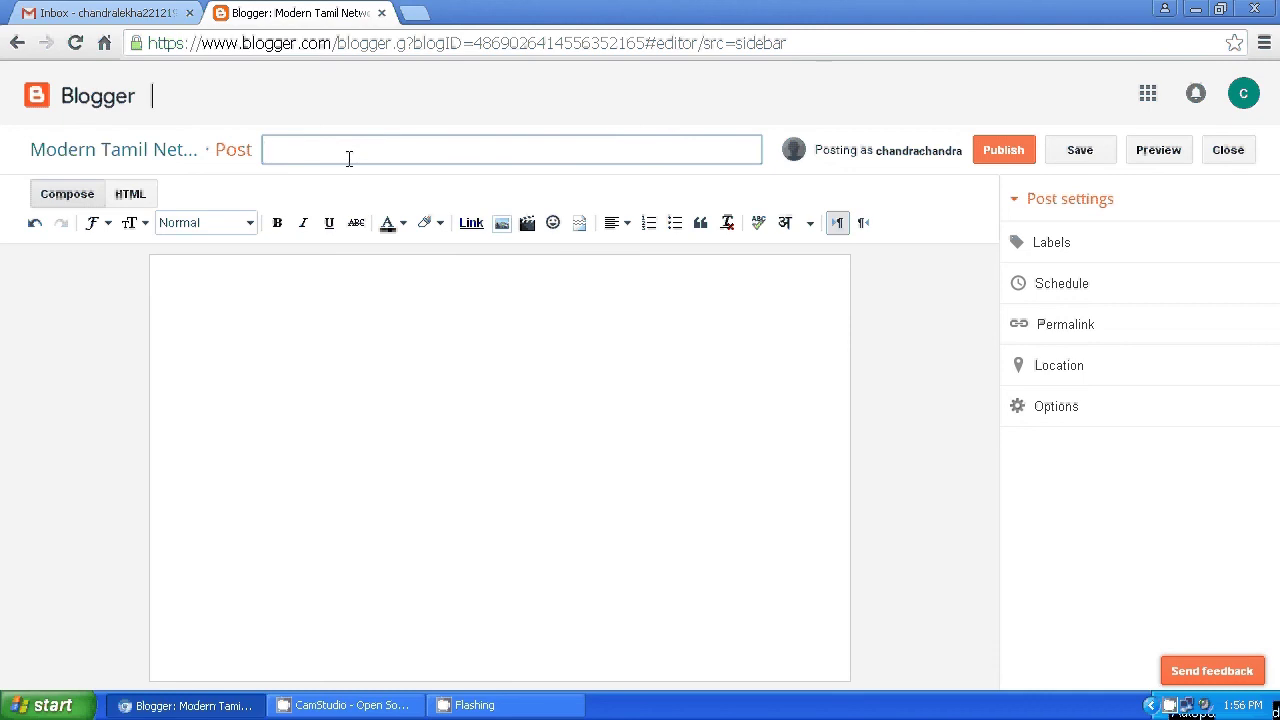
Step: Open YouTube in a new browser tab and search for "online jobs in tamil"
click(424, 22)
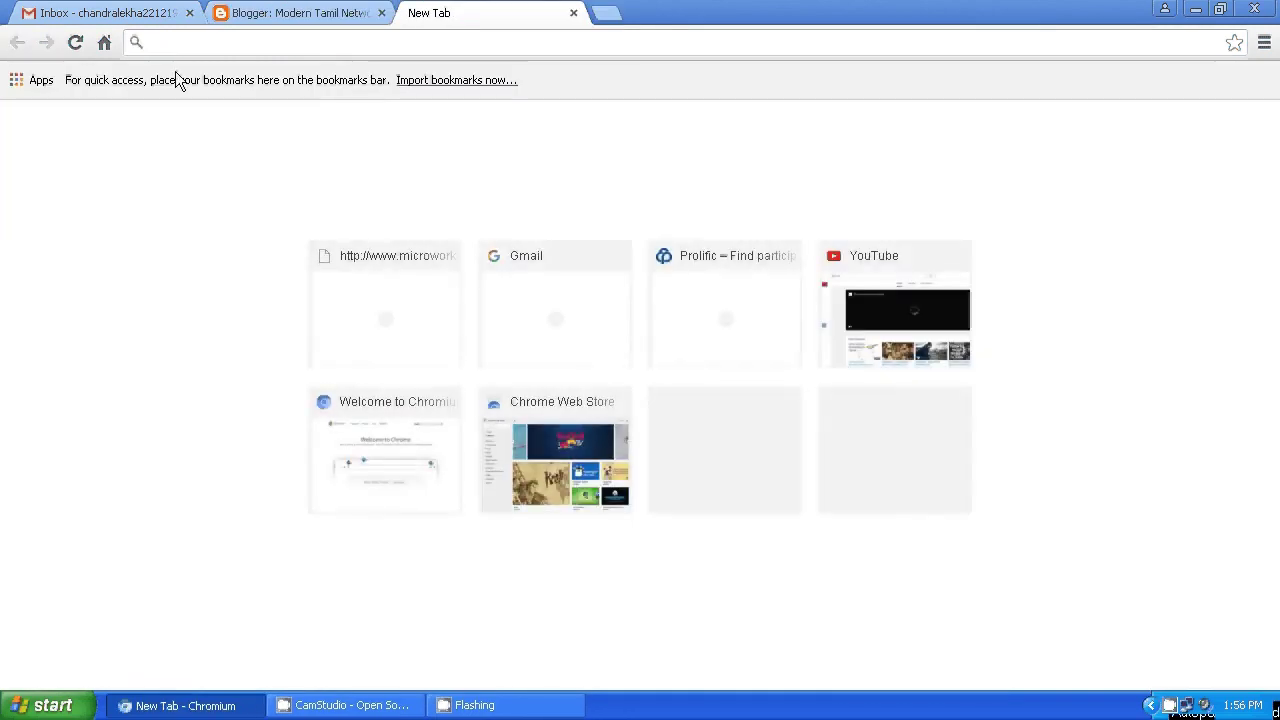
text(yo)
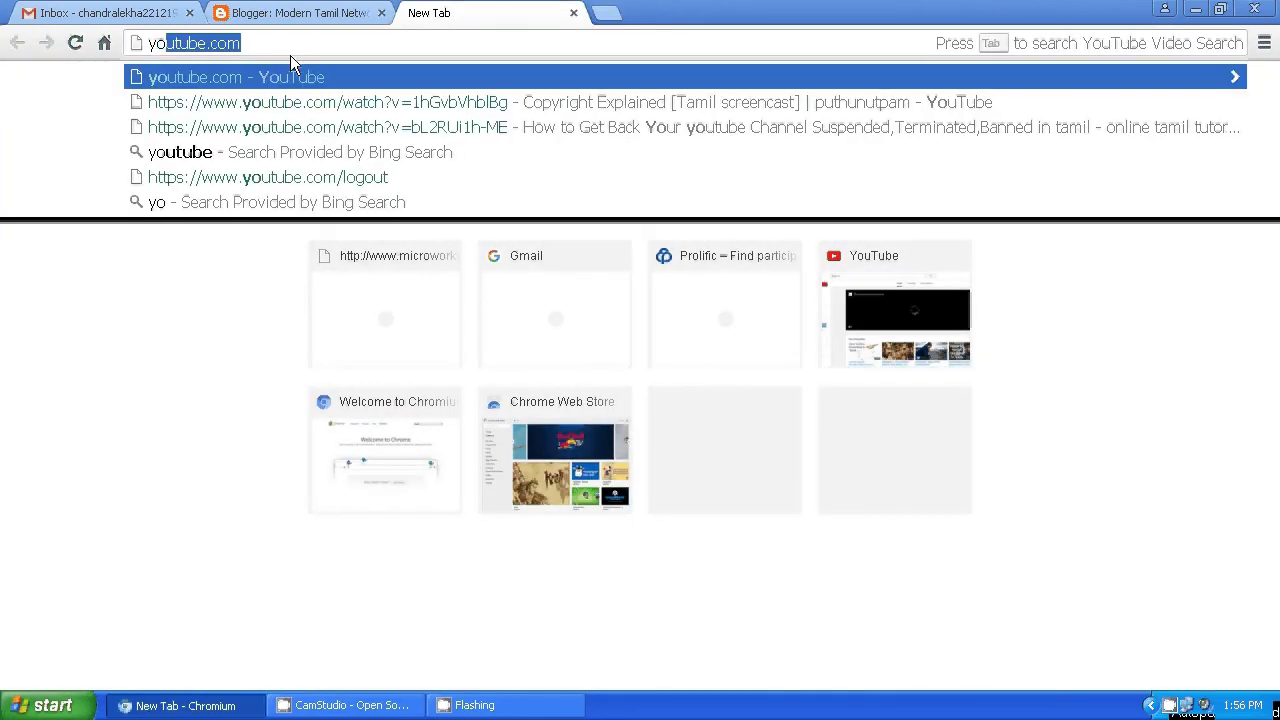
key(Return)
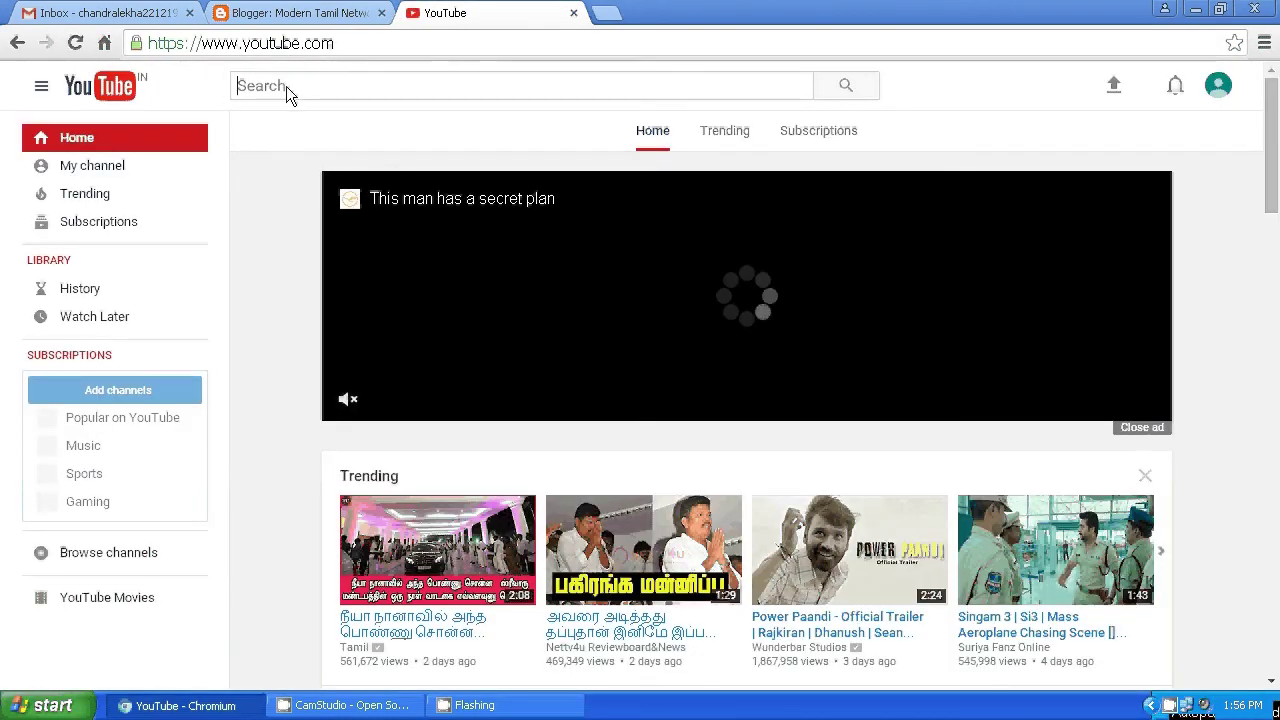
text(o)
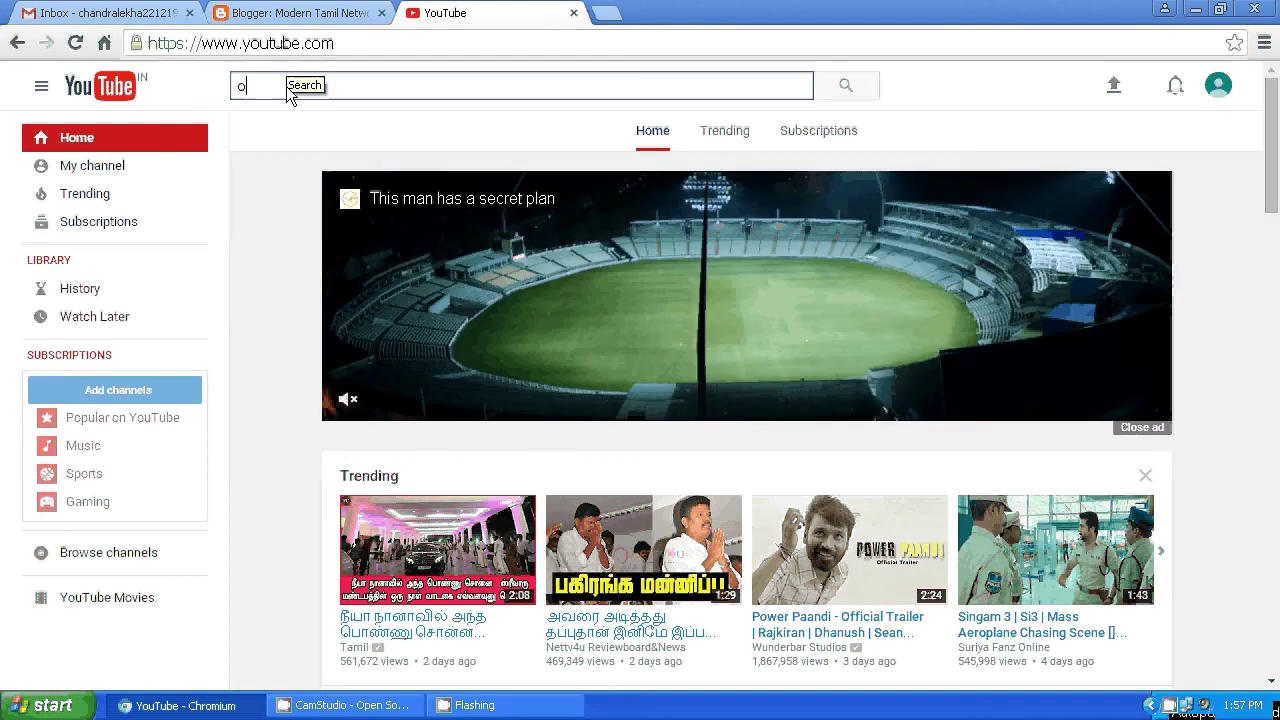
text(ni)
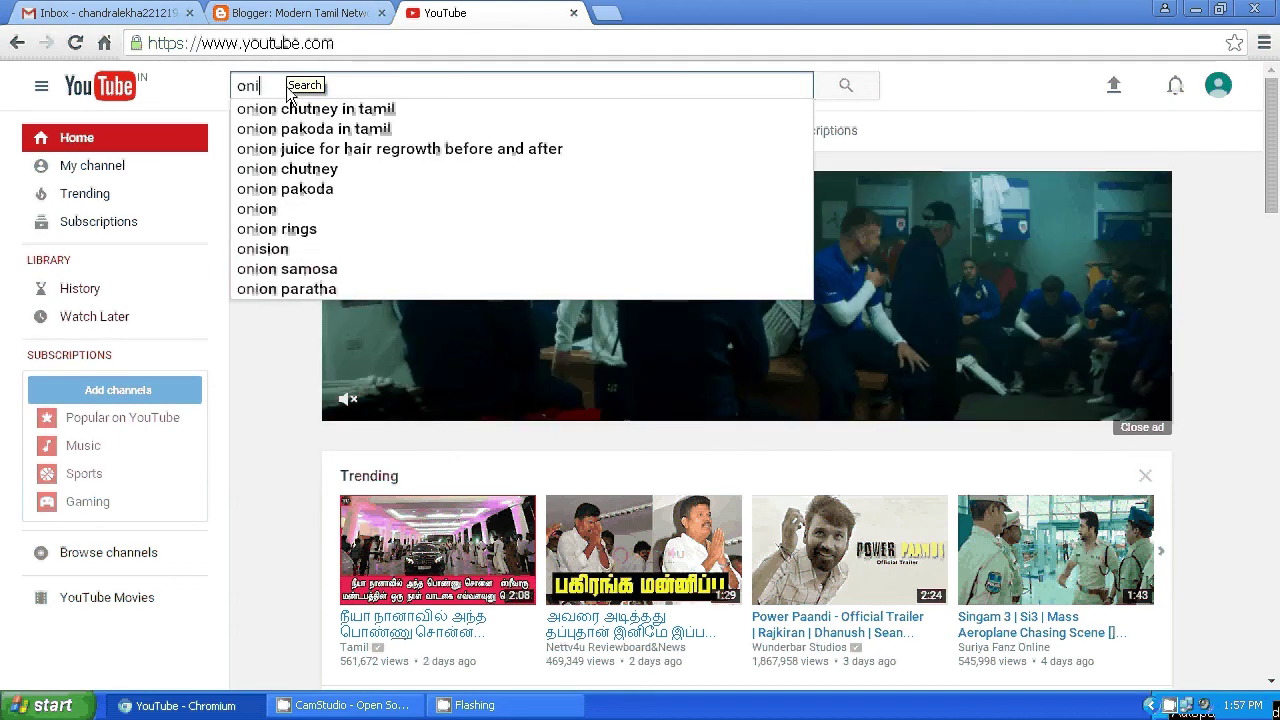
key(BackSpace)
text(li)
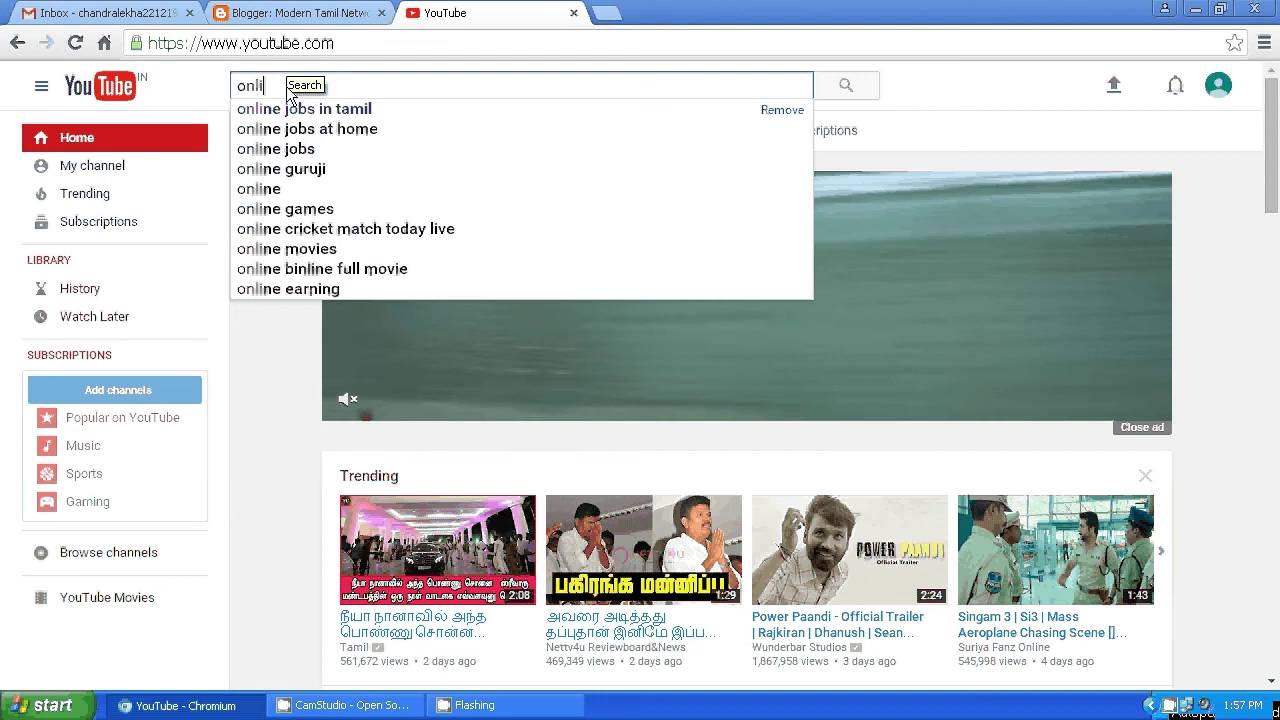
text(ne jobs in tamil)
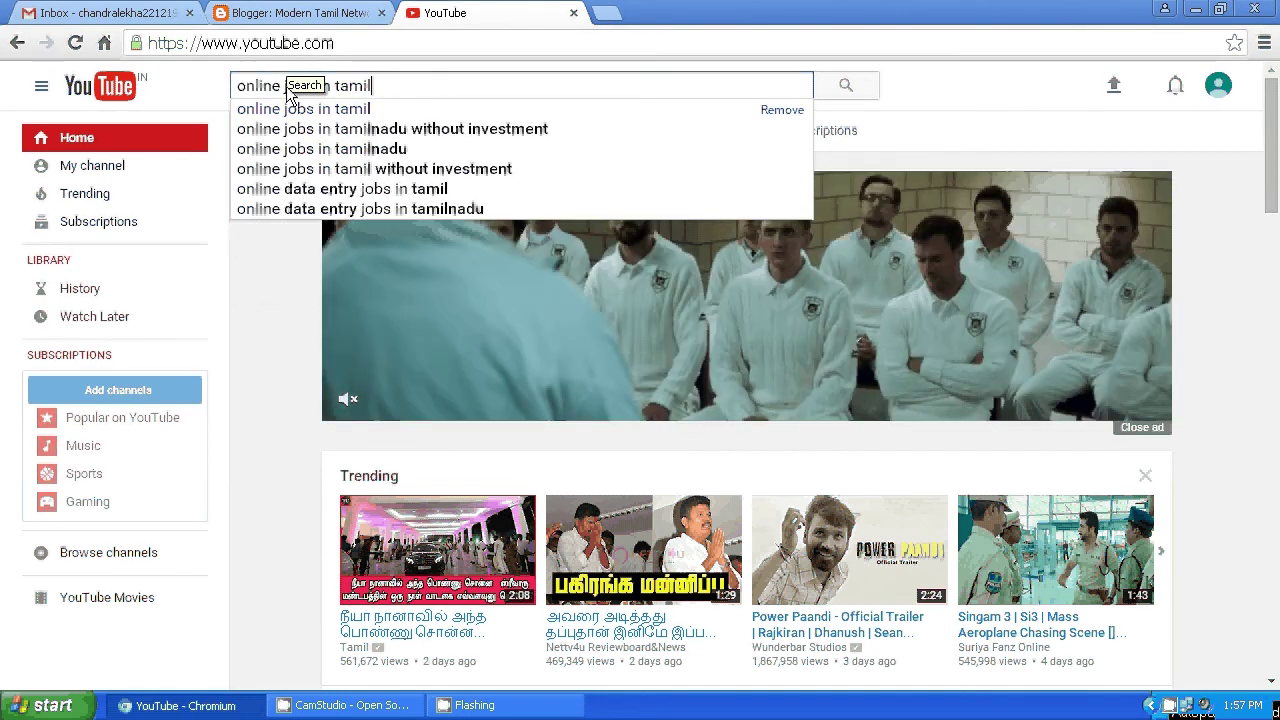
key(Return)
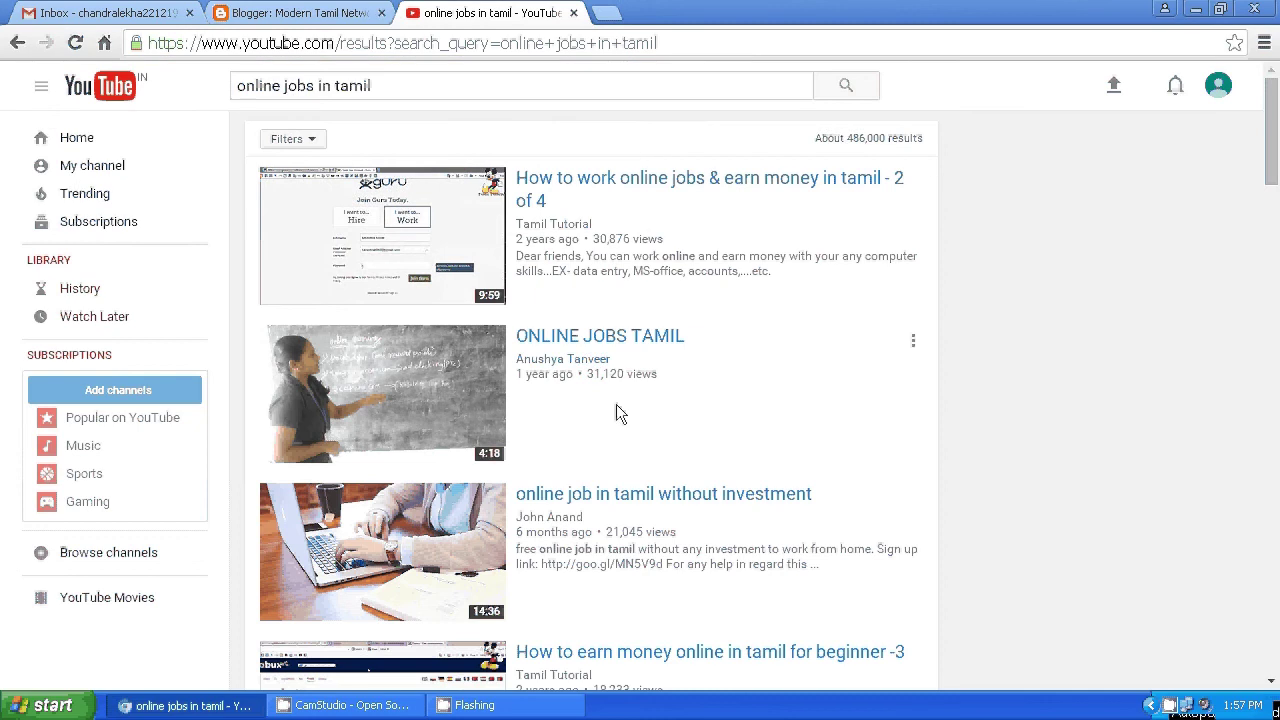
Step: Copy the link address of the video "online job in tamil without investment" from the search results
scroll(605, 410, down, 1)
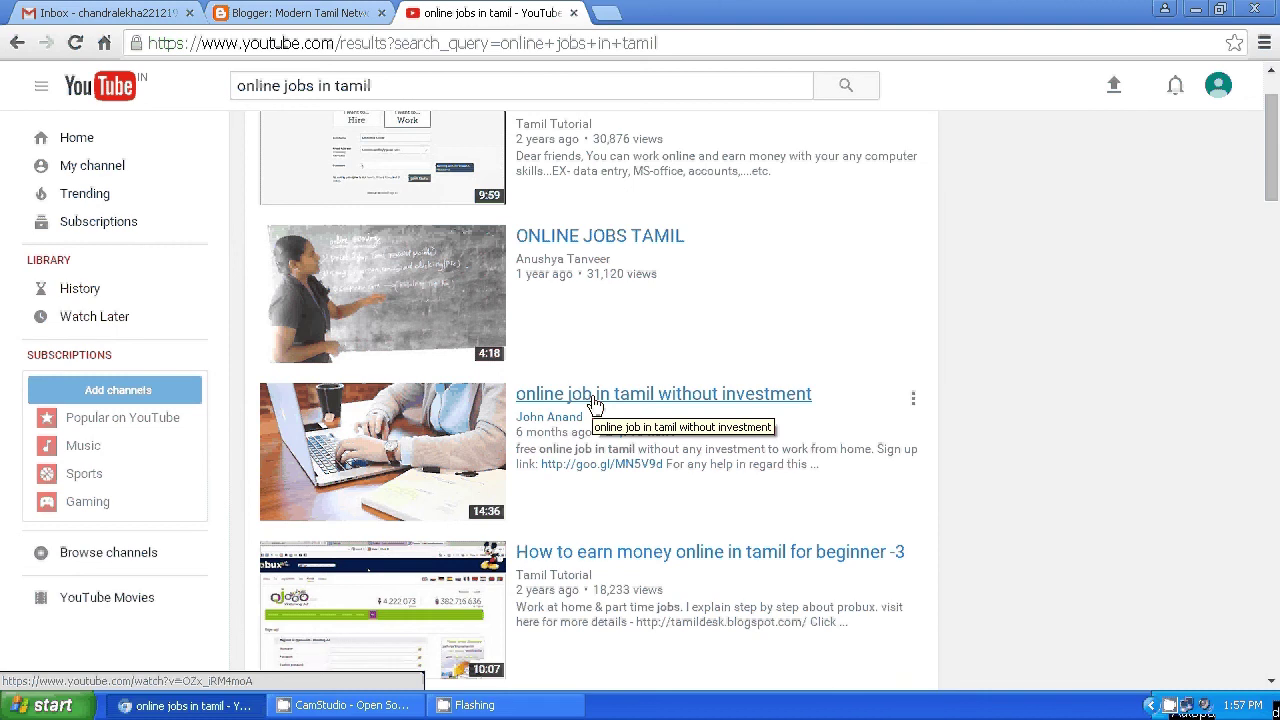
right_click(595, 403)
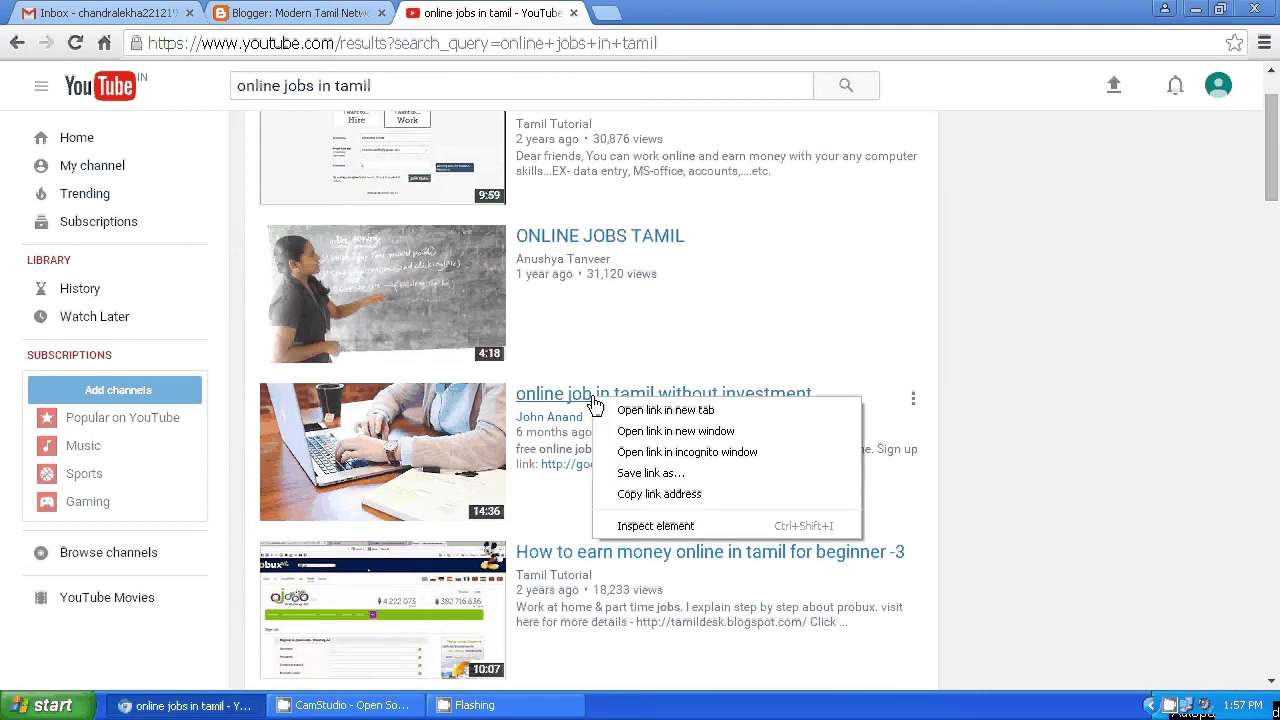
click(630, 497)
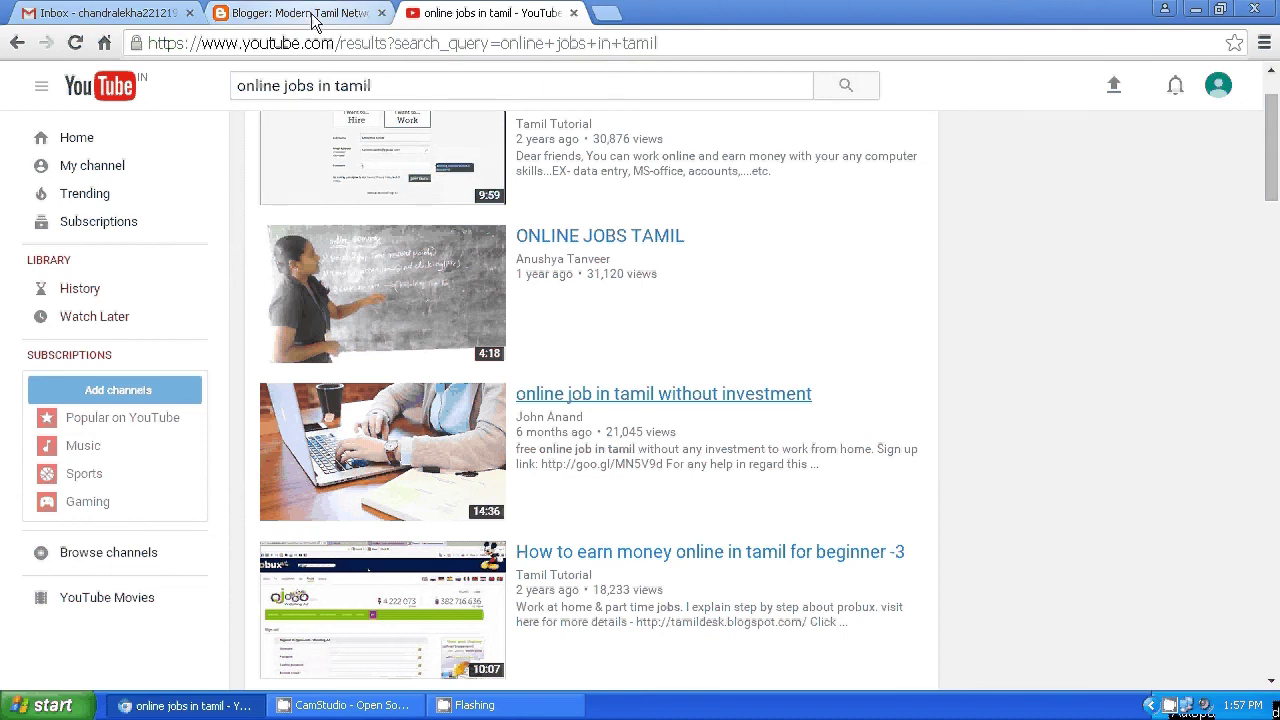
Step: Return to the Blogger post editor and title the post "Online Jobs in Tamil"
click(280, 16)
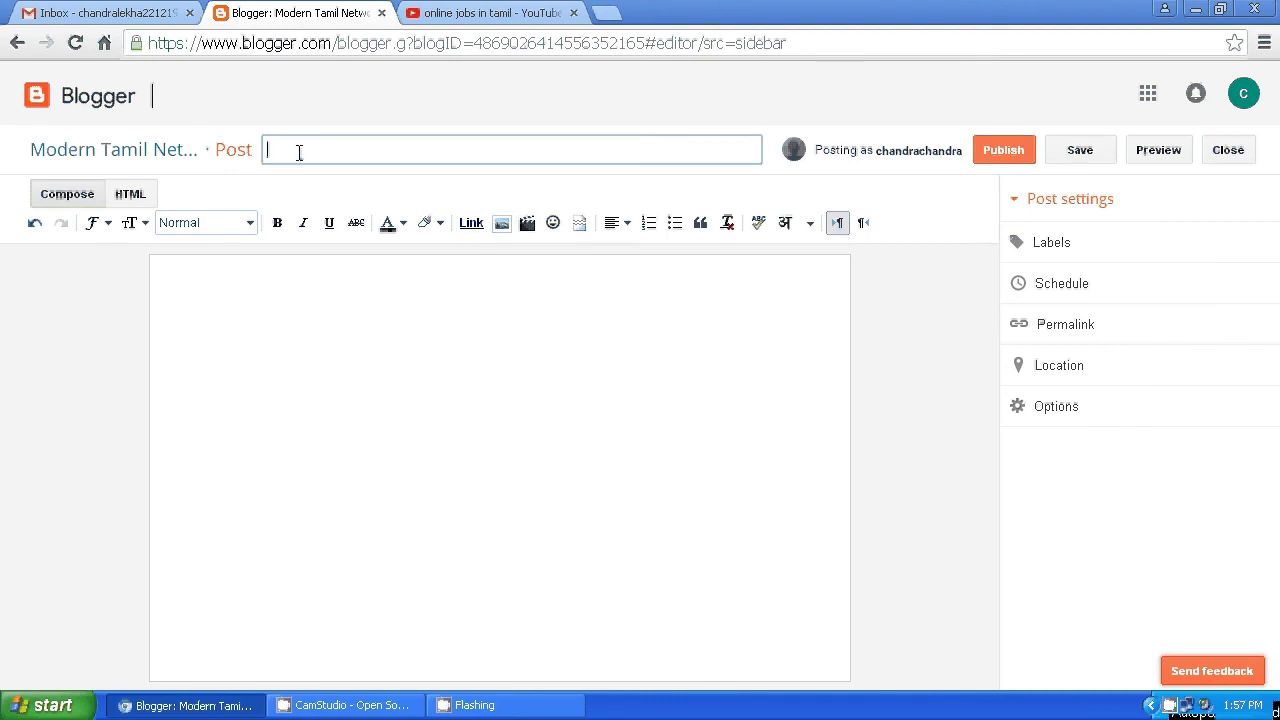
text(Online jobs intamil)
key(BackSpace)
key(BackSpace)
key(BackSpace)
key(BackSpace)
key(BackSpace)
text(Tamil)
key(Left)
key(Left)
key(Left)
text(J)
key(Delete)
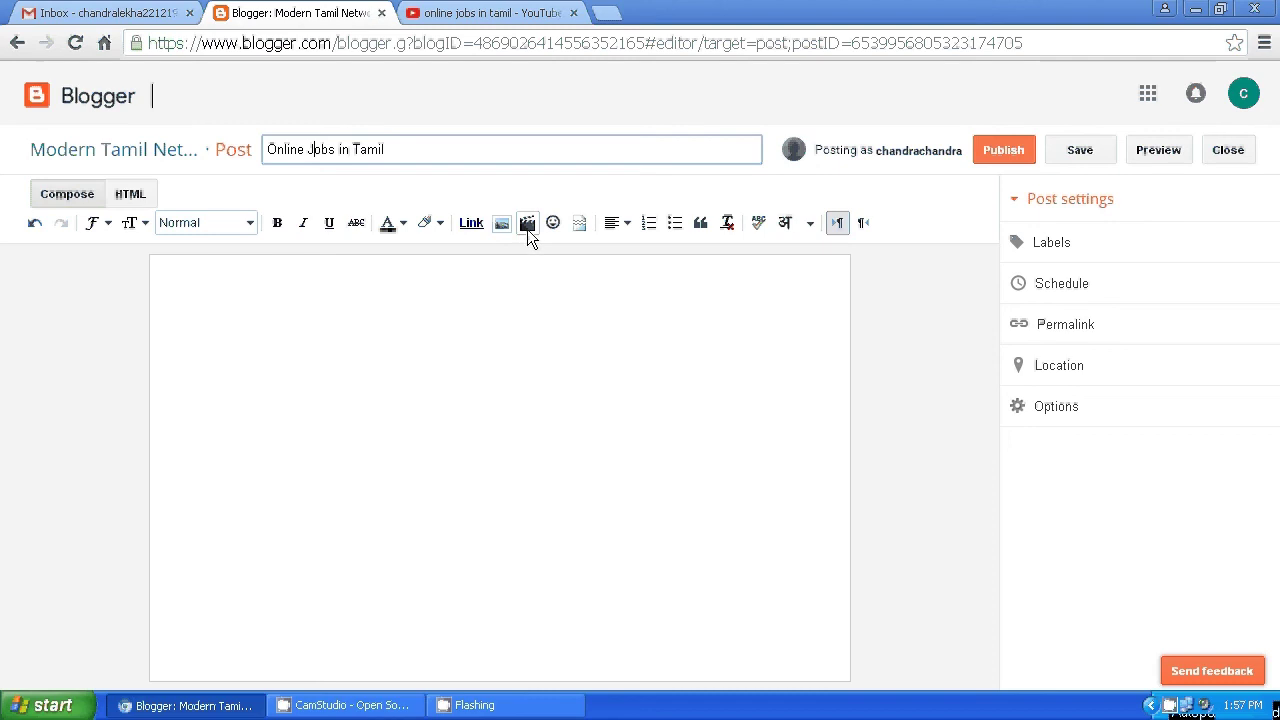
Step: Insert the YouTube video "online job in tamil without investment" into the post, finding it by its copied link
click(527, 223)
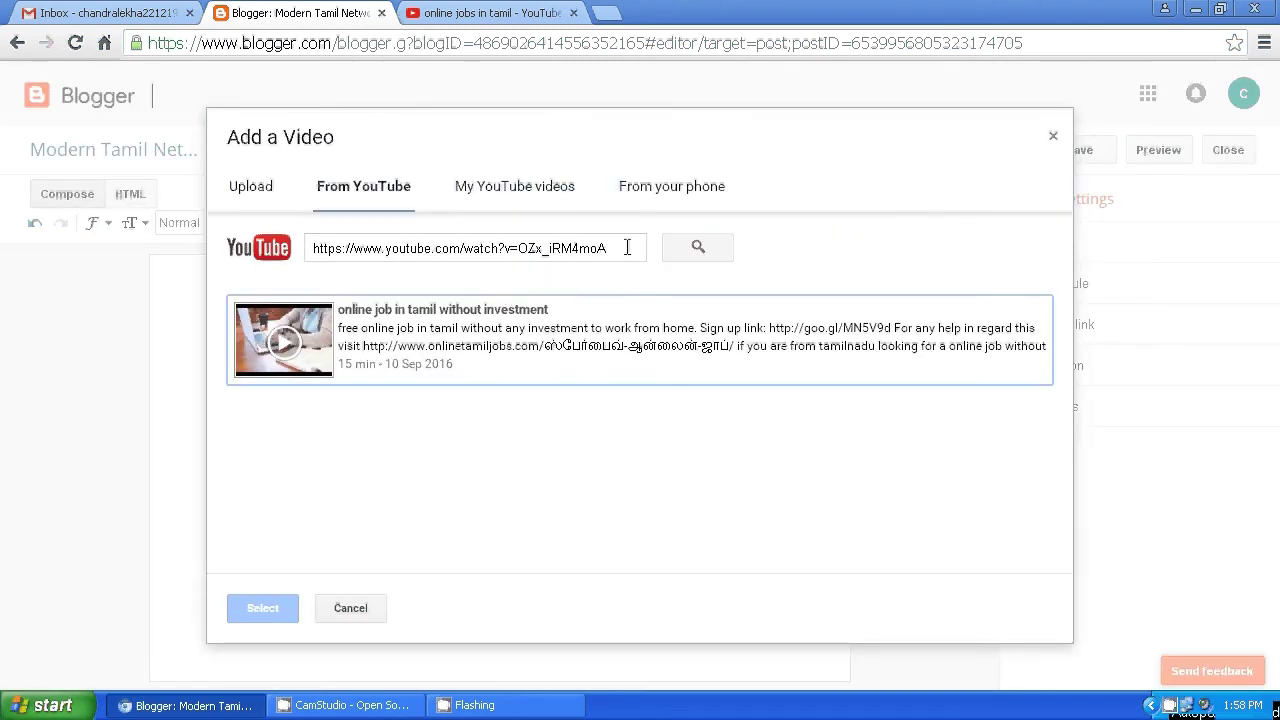
click(248, 192)
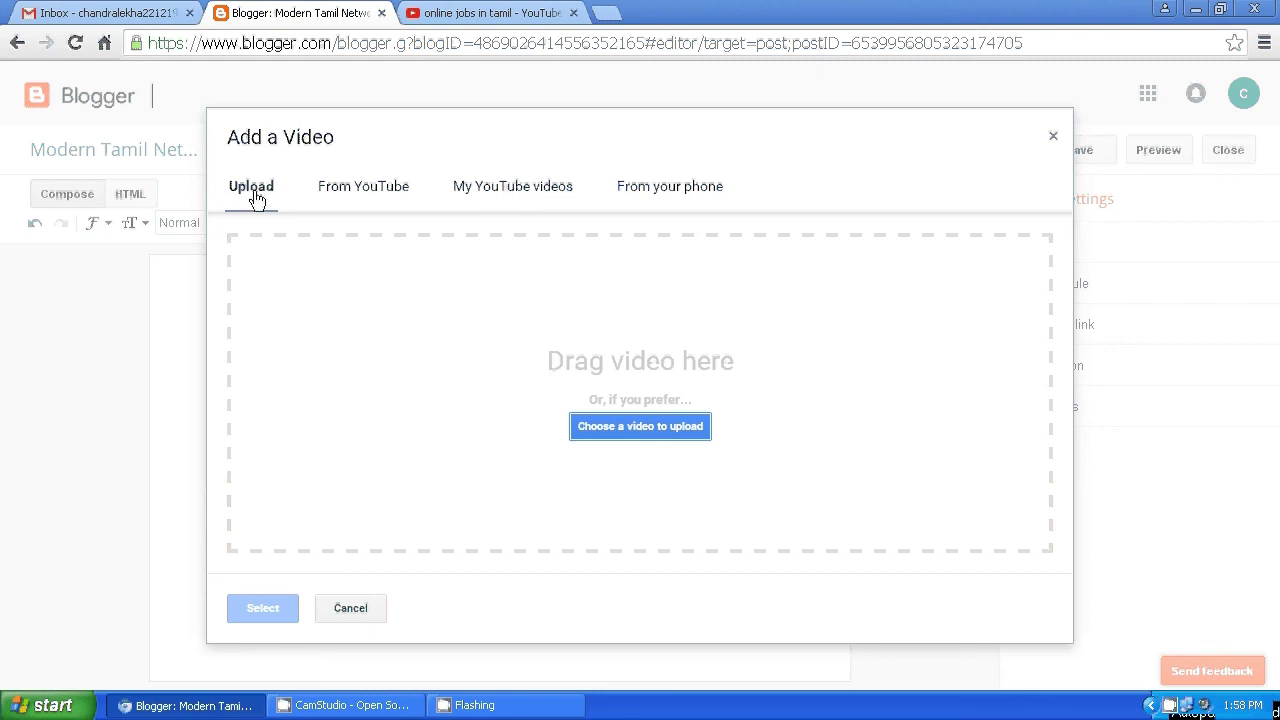
click(363, 195)
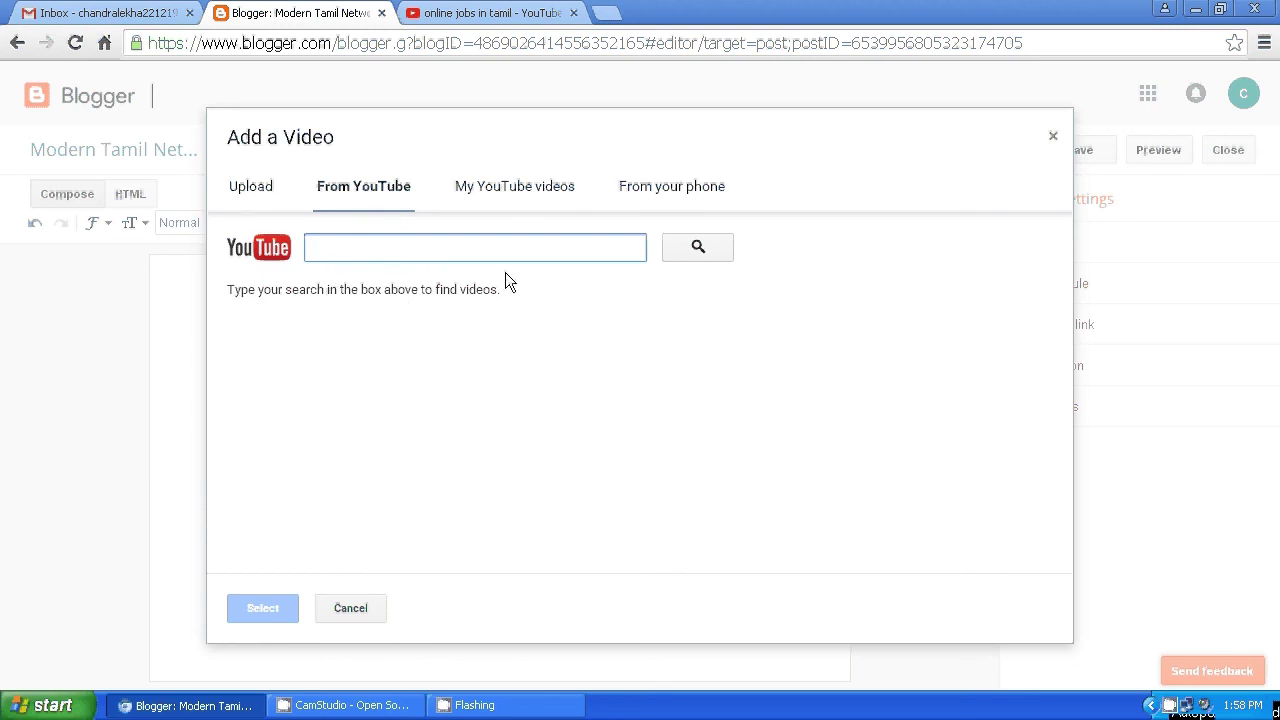
key(ctrl+v)
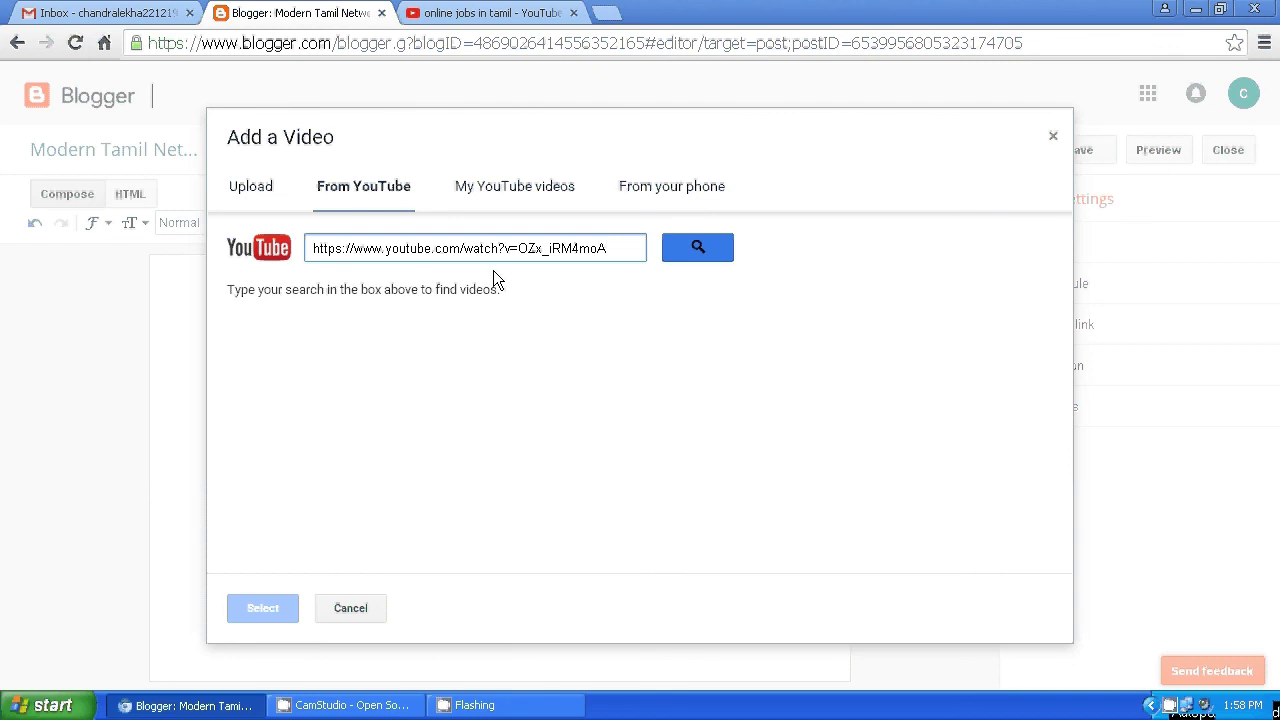
click(706, 246)
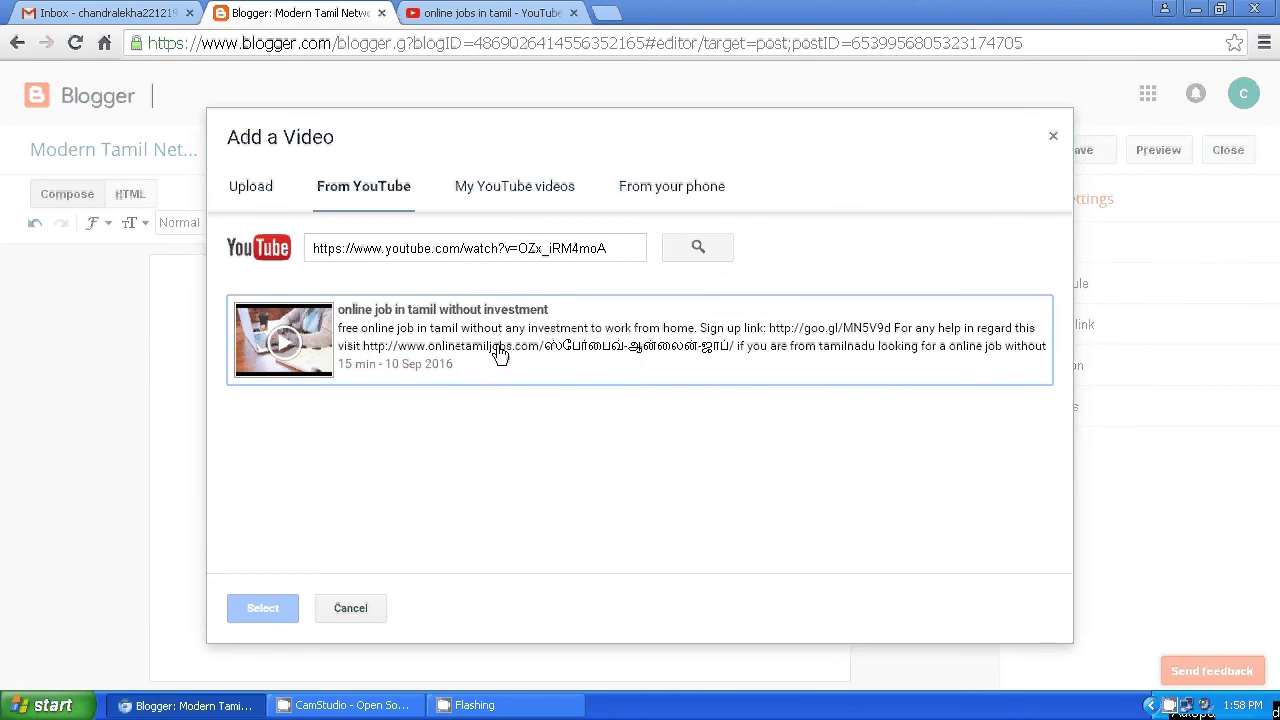
click(472, 367)
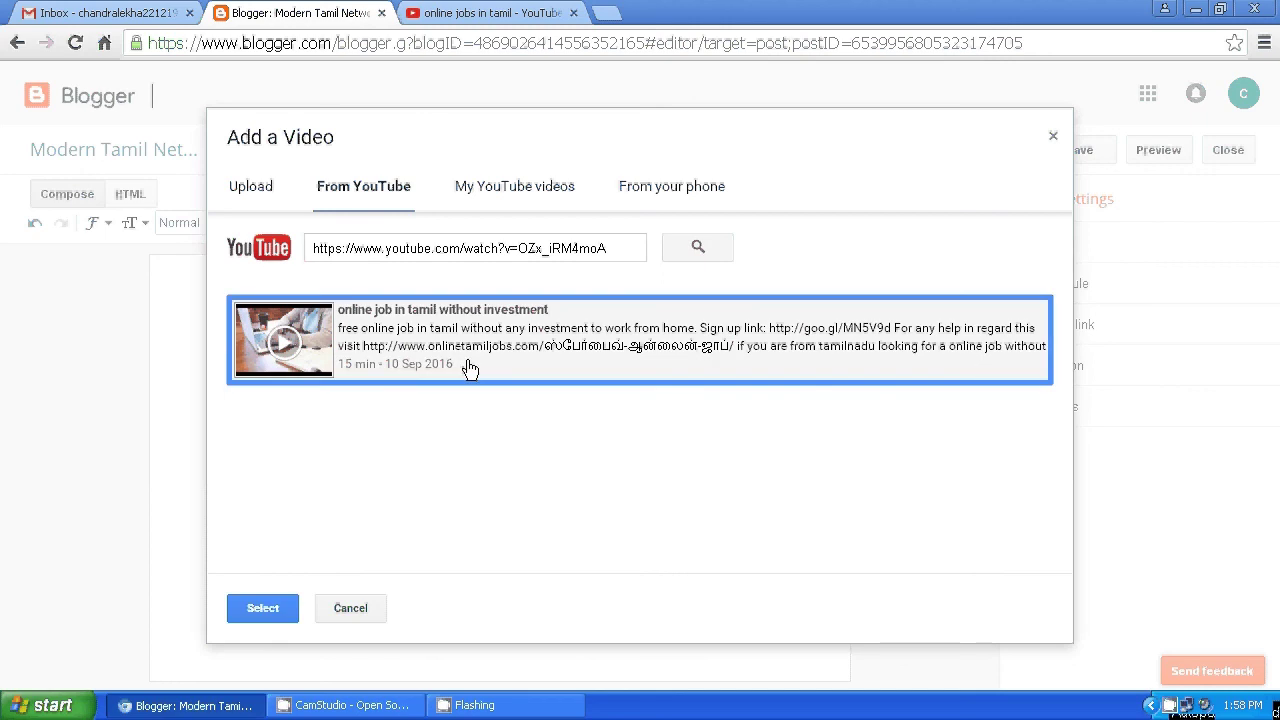
click(261, 608)
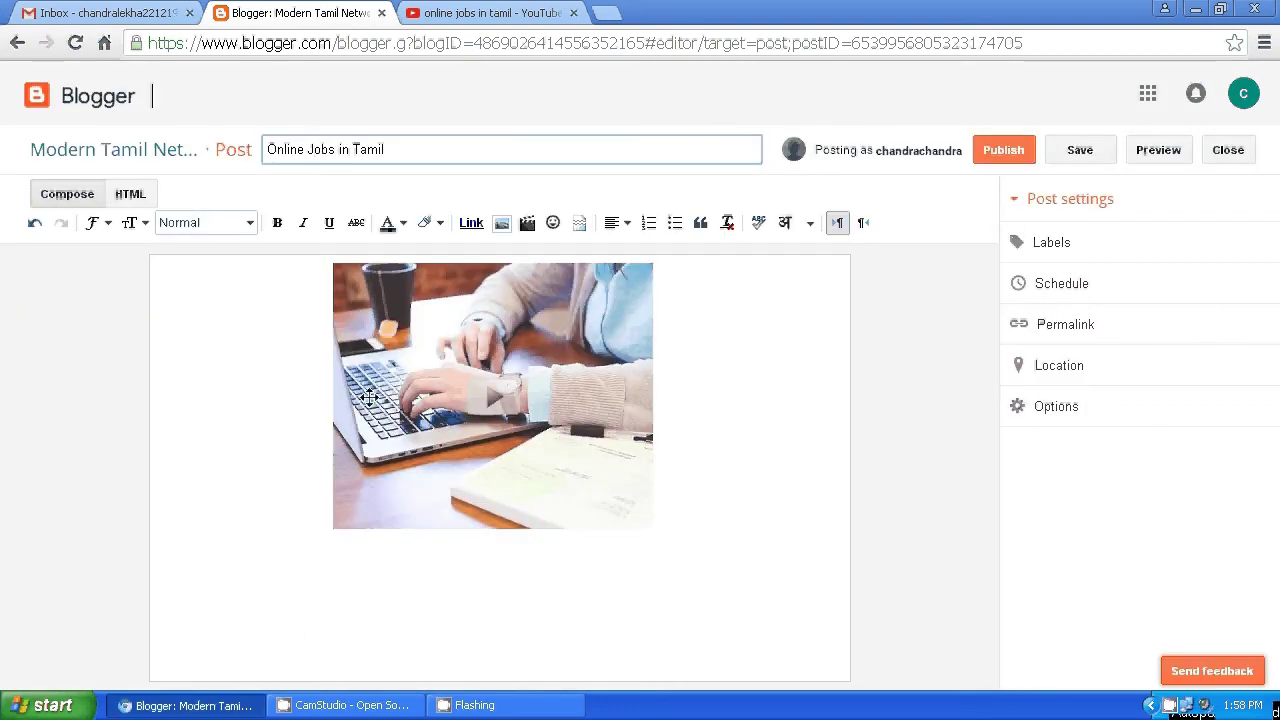
Step: Add the text "Online Jobs in tamil, free online jobs, part time jobs." below the video
click(183, 579)
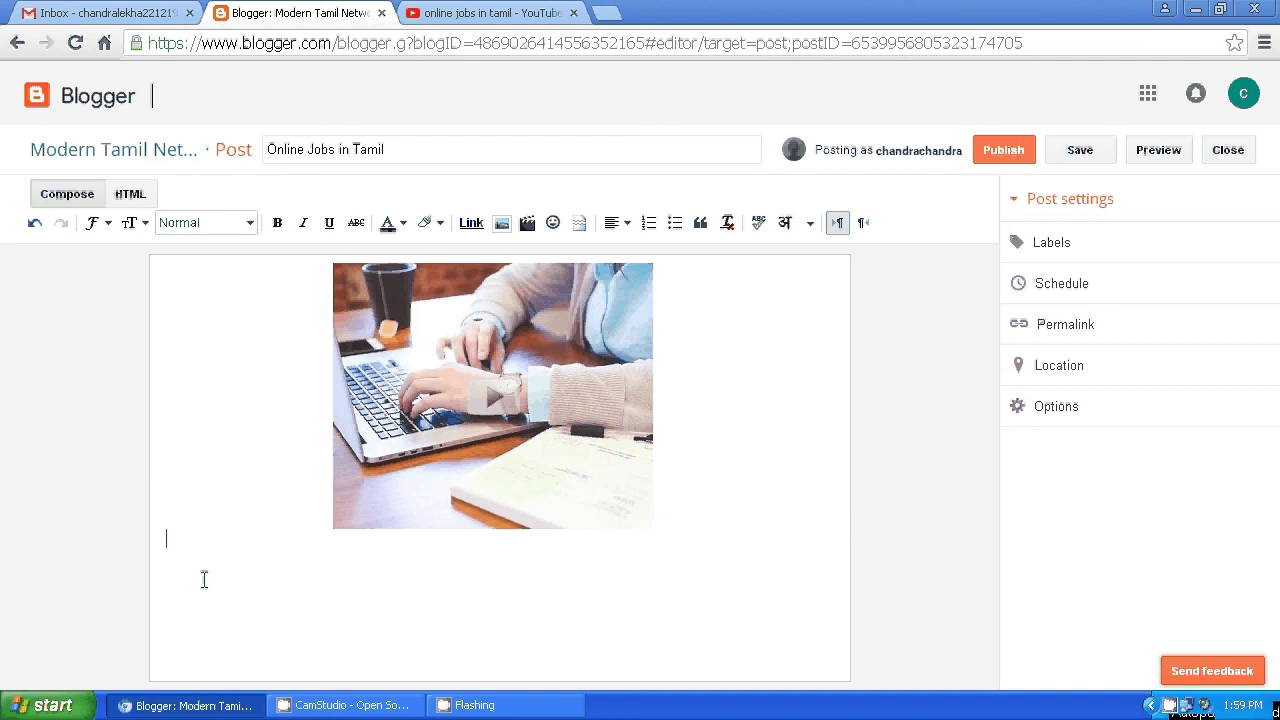
text(Online Jobs in tamil)
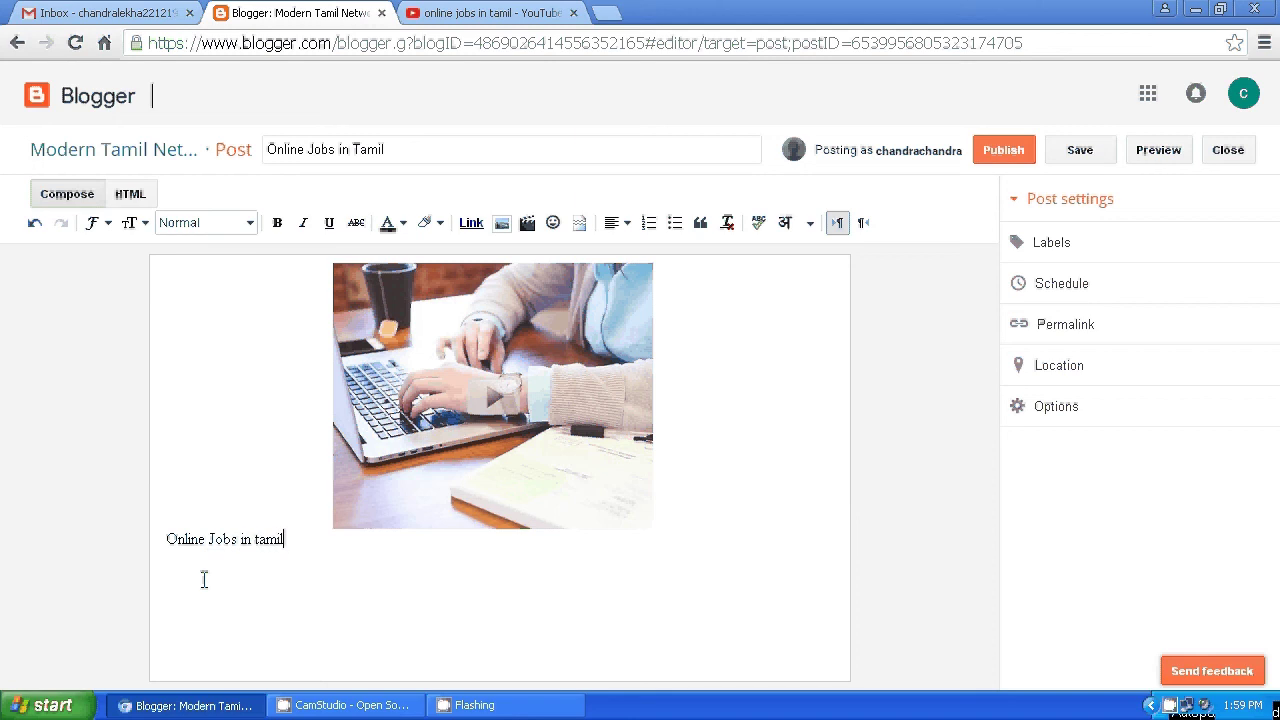
text(, free online jobs, part ti)
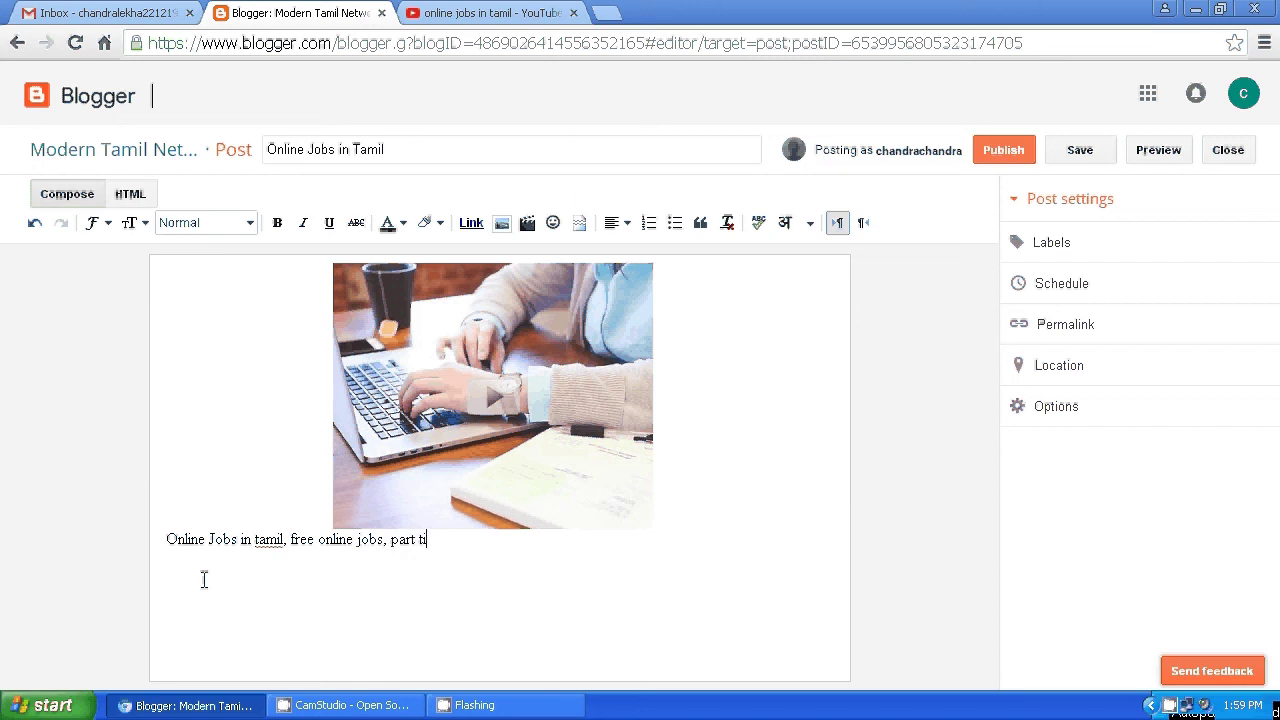
text(me jobs.)
Step: Save and publish the "Online Jobs in Tamil" post
click(1092, 153)
click(1005, 155)
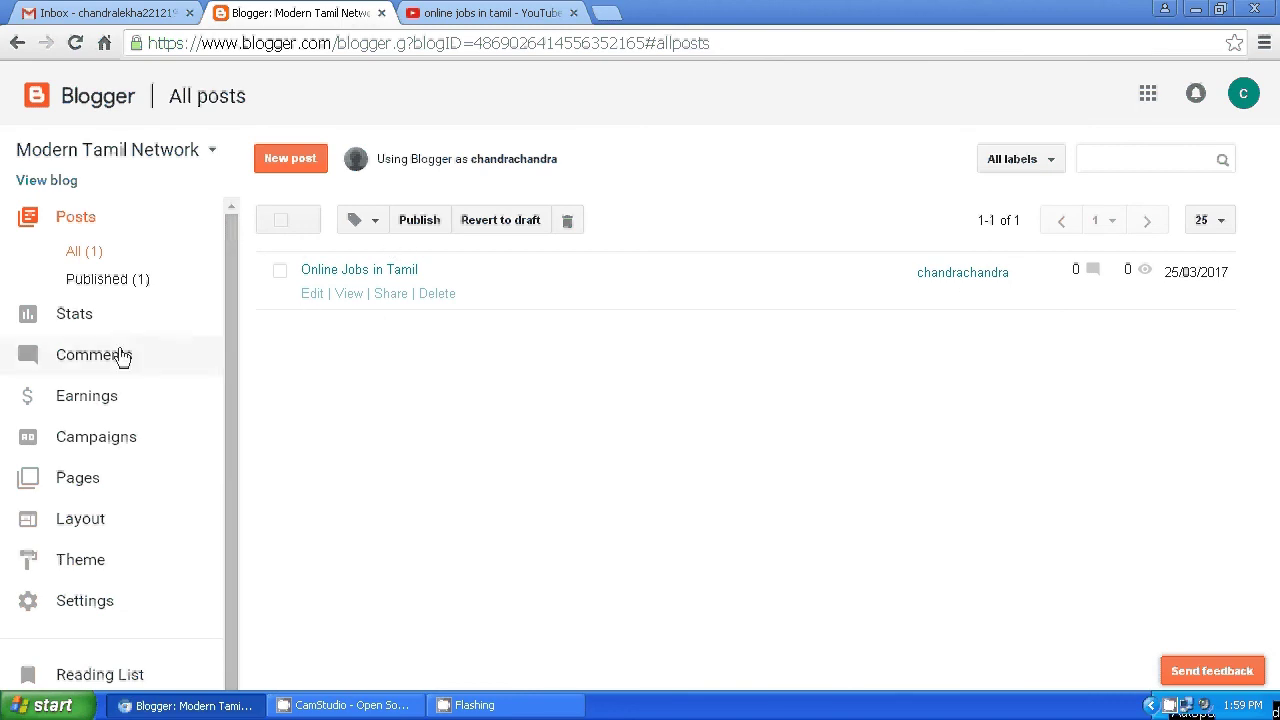
Step: View the published "Online Jobs in Tamil" post on the live blog and check its video and text
click(350, 294)
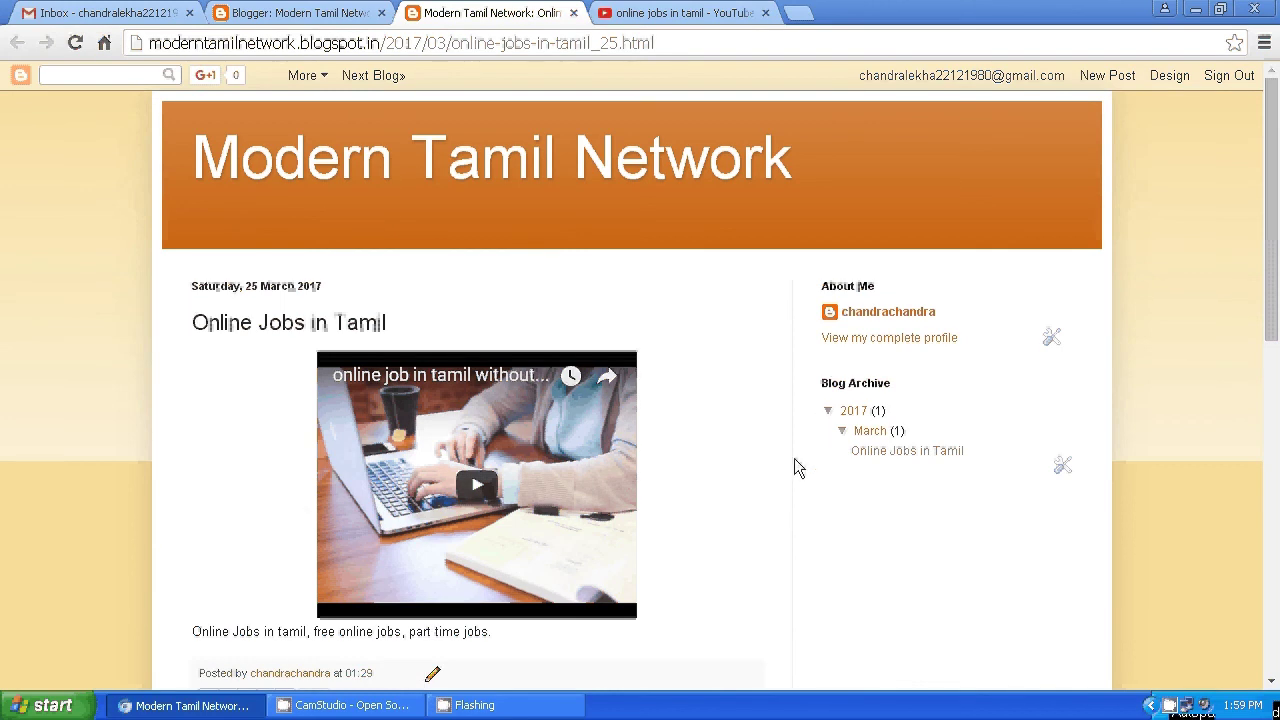
scroll(760, 455, down, 2)
scroll(69, 123, up, 1)
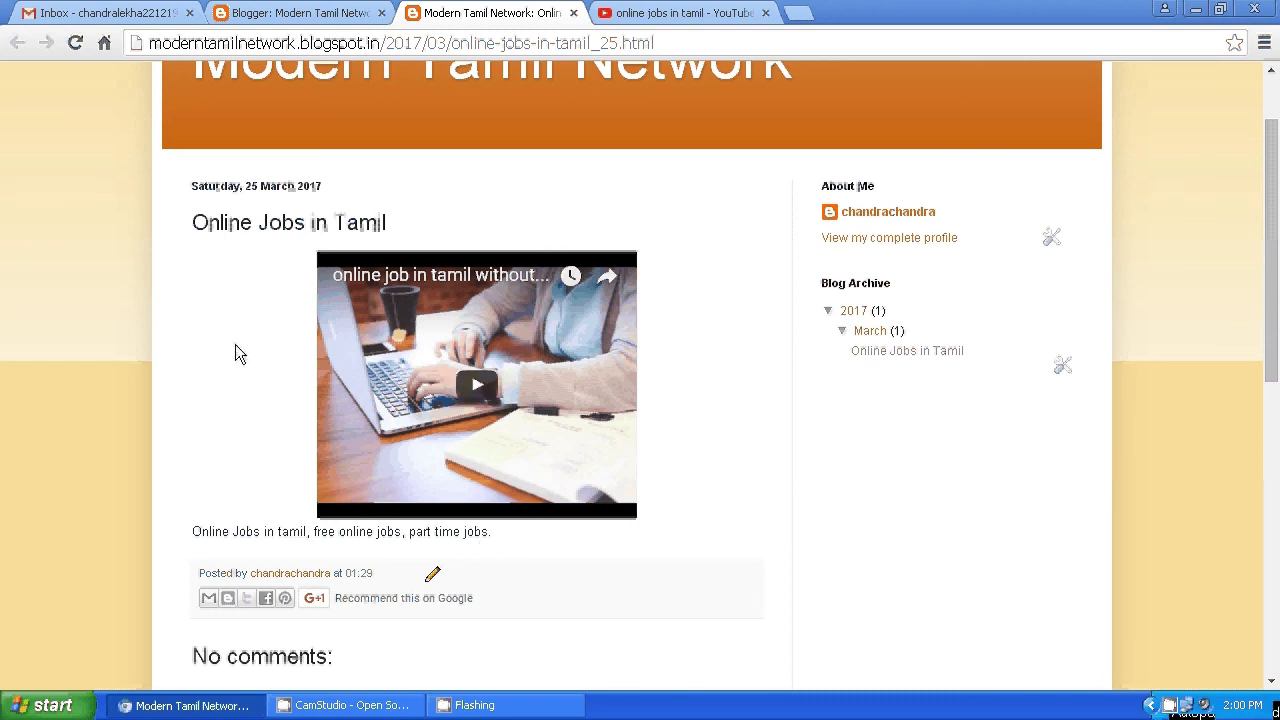
scroll(235, 353, up, 2)
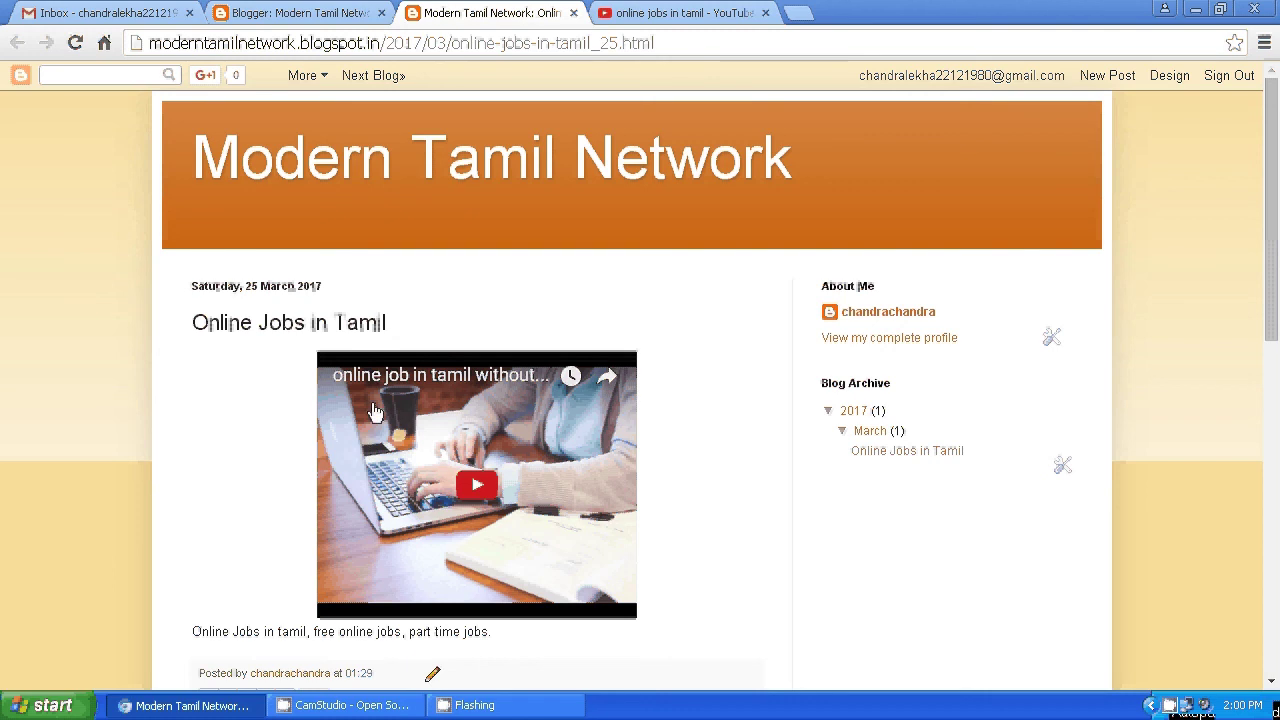